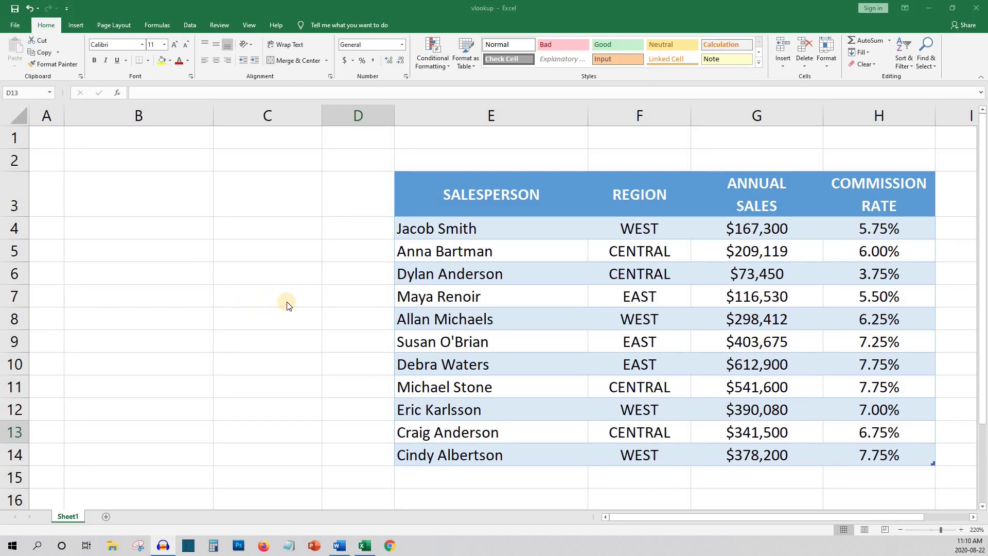
# - Review the table's SALESPERSON, REGION, ANNUAL SALES and COMMISSION RATE headers
pyautogui.click(458, 205)
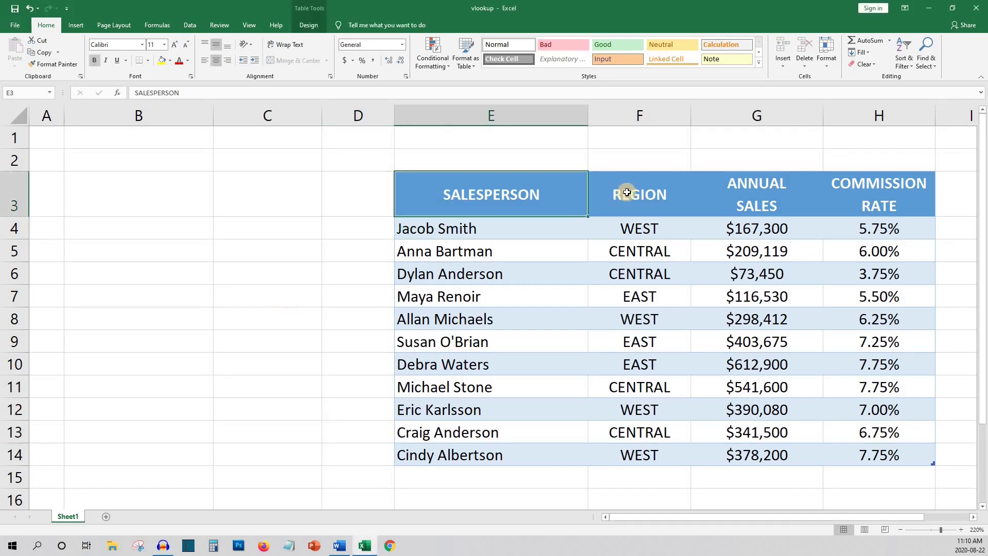
pyautogui.click(627, 193)
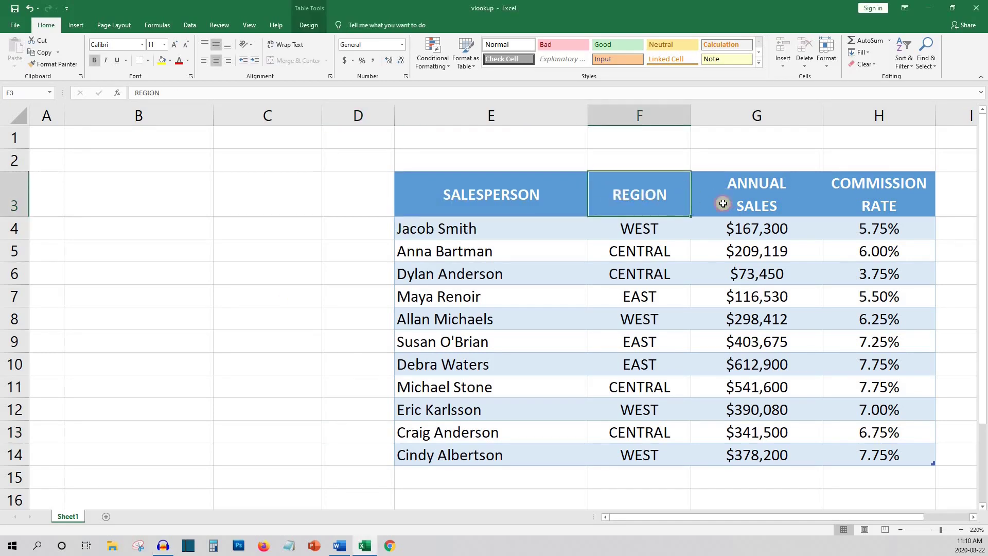
pyautogui.click(723, 202)
pyautogui.click(836, 200)
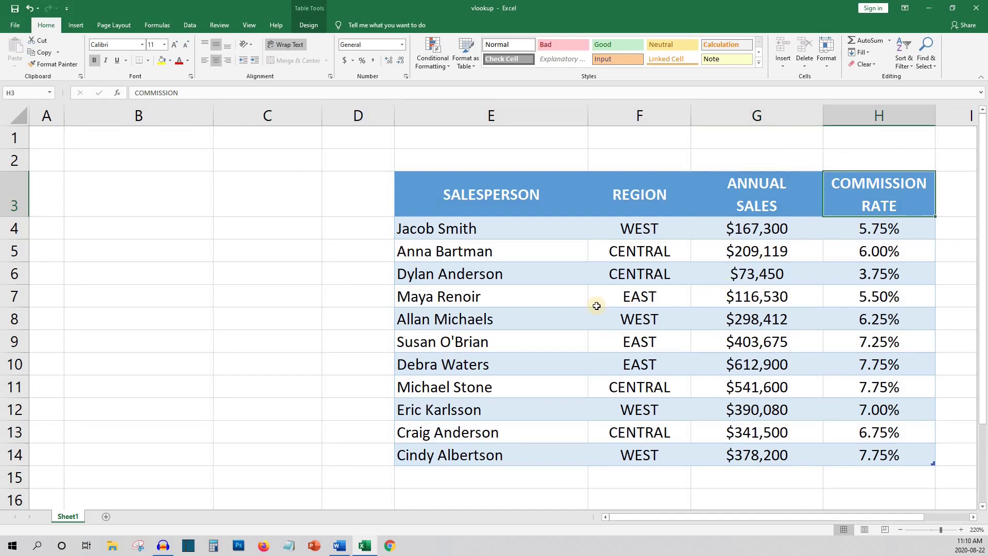
pyautogui.click(356, 279)
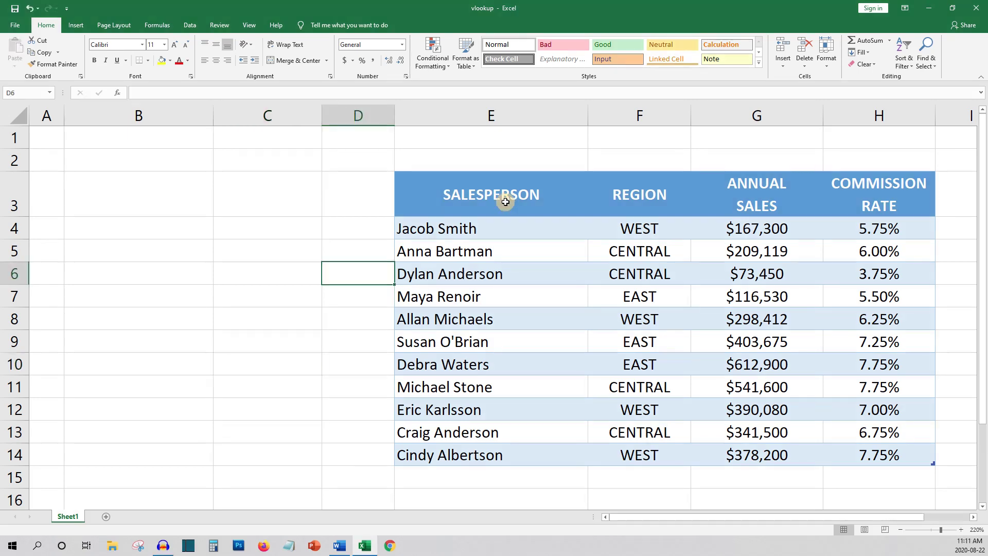
# - Copy the SALESPERSON header from E3 into B3 and ANNUAL SALES from G3 into C3
pyautogui.click(506, 201)
pyautogui.hotkey('ctrl', 'c')
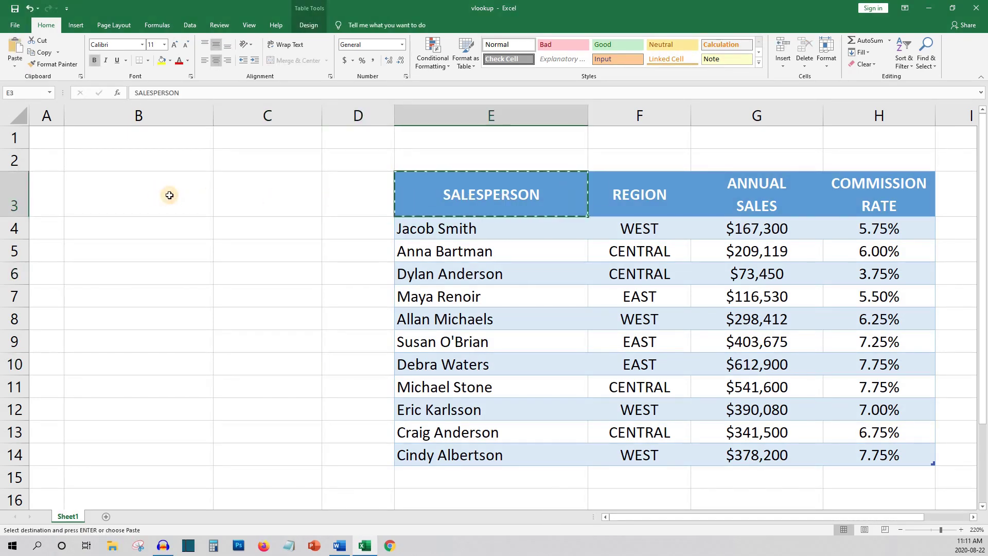
pyautogui.click(168, 194)
pyautogui.hotkey('ctrl', 'v')
pyautogui.click(746, 198)
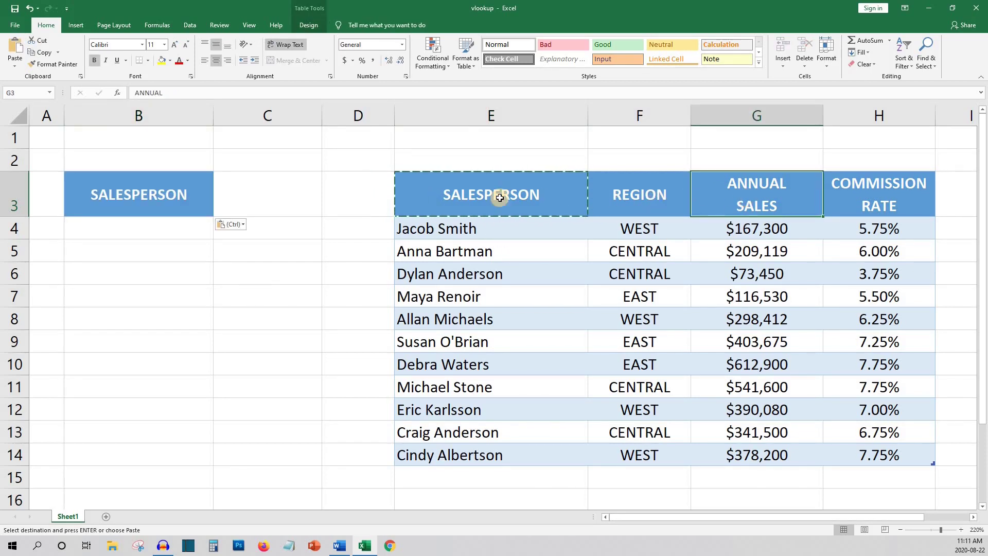
pyautogui.hotkey('ctrl', 'c')
pyautogui.click(308, 196)
pyautogui.hotkey('ctrl', 'v')
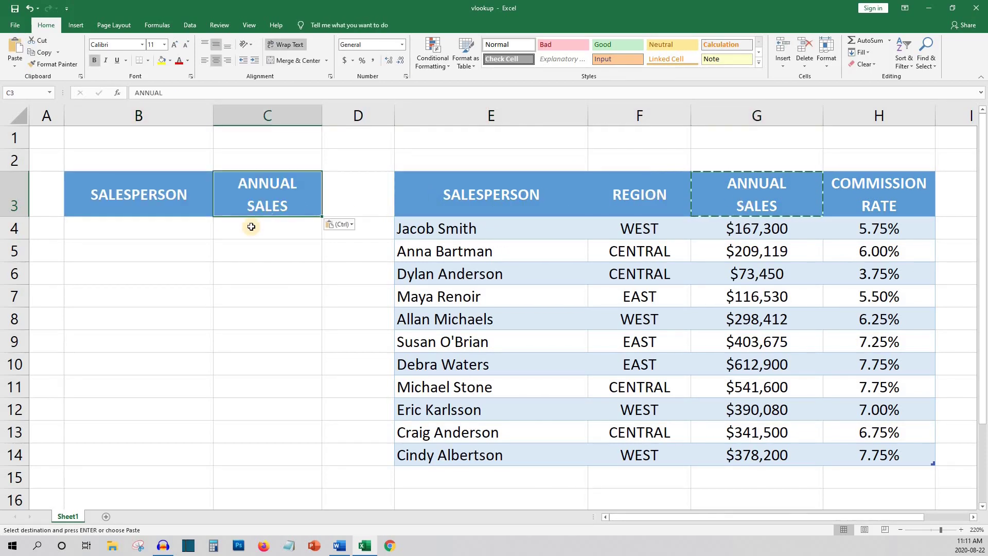
pyautogui.click(247, 223)
pyautogui.click(186, 223)
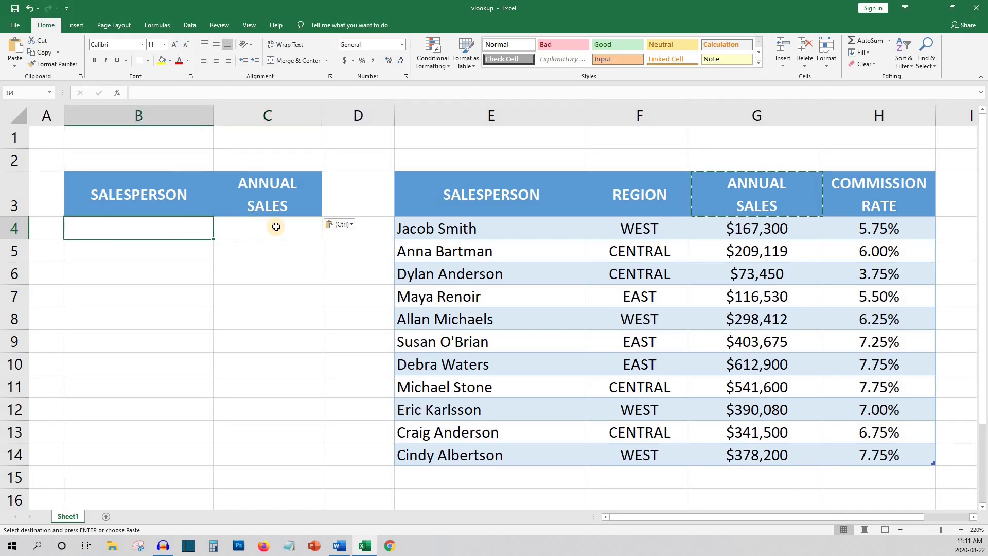
pyautogui.click(286, 224)
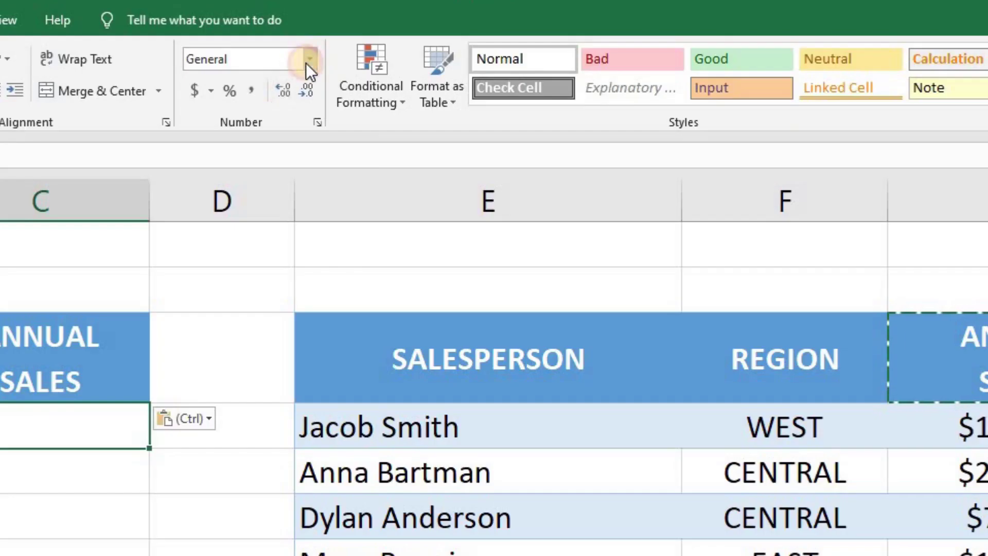
# - Apply the Currency number format to cell C4, leaving B4 as General
pyautogui.click(402, 44)
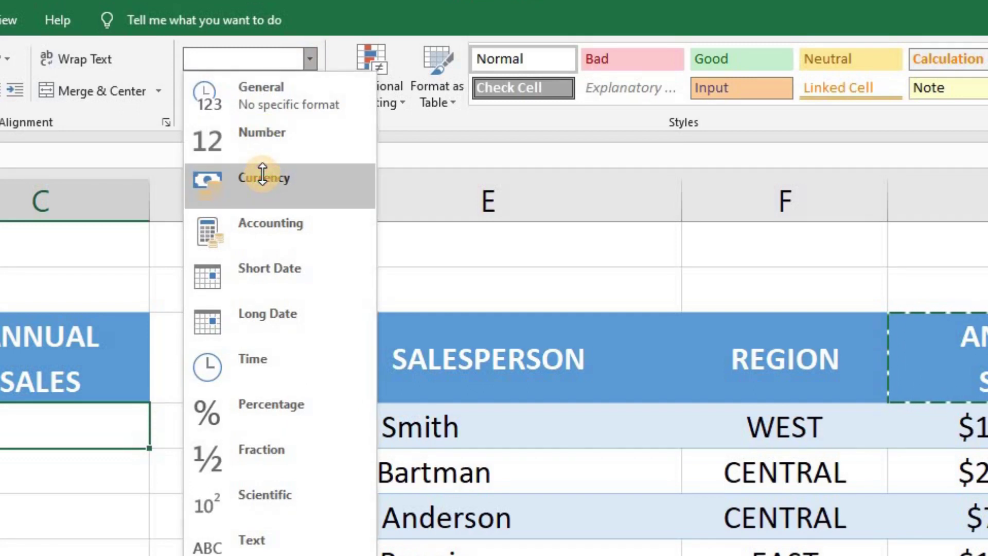
pyautogui.click(264, 180)
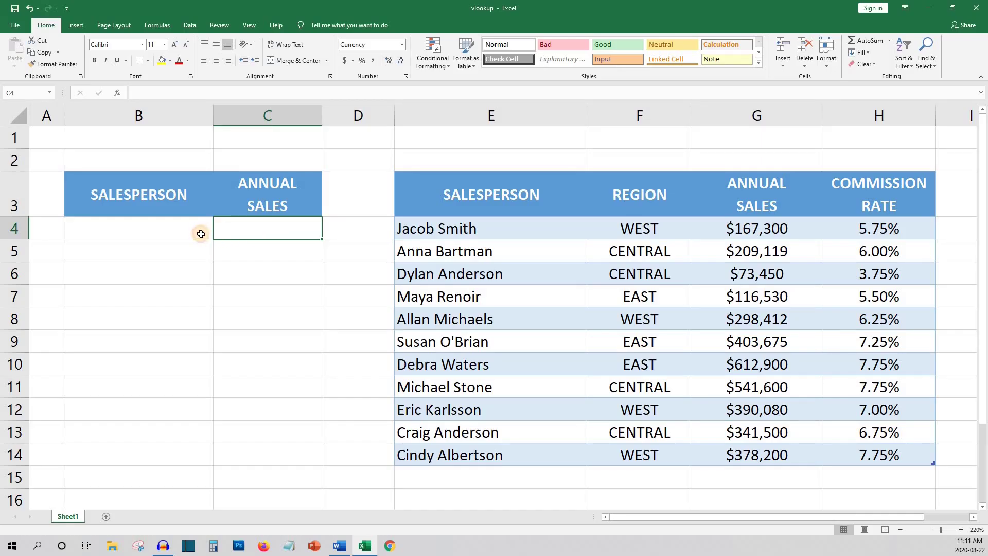
pyautogui.click(205, 229)
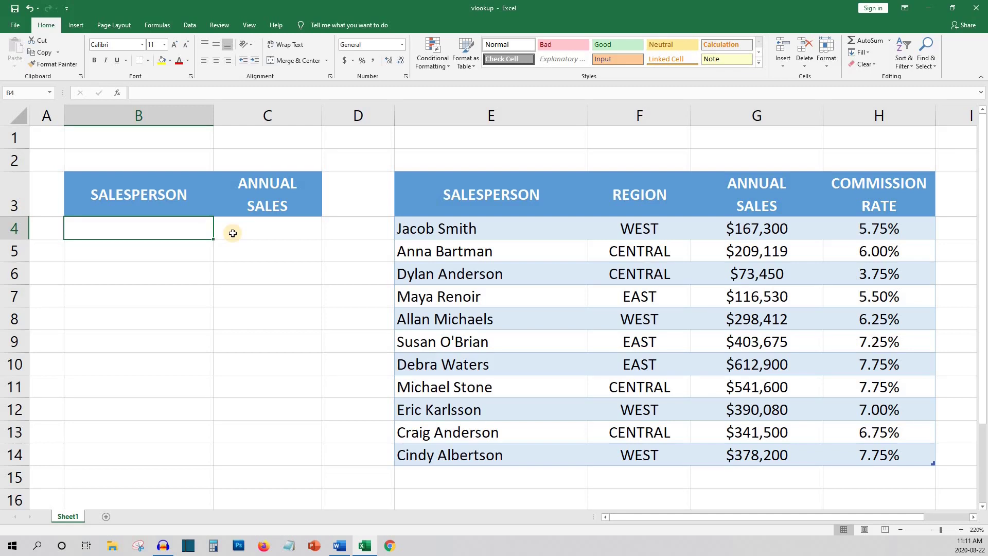
pyautogui.click(233, 234)
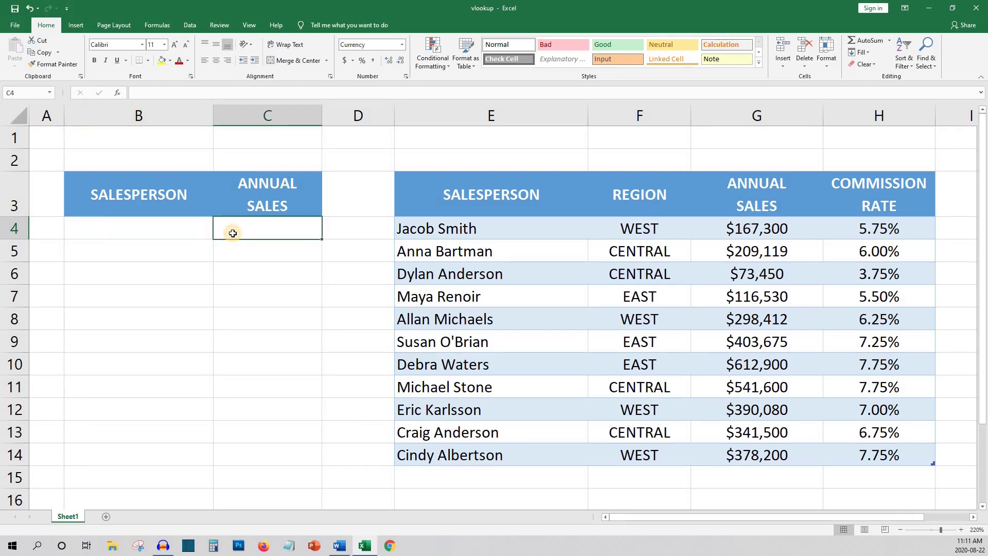
# - Enter =vlookup(B4,e3:h14,3,FALSE) in C4 for an exact-match annual sales lookup
pyautogui.write('=vlook')
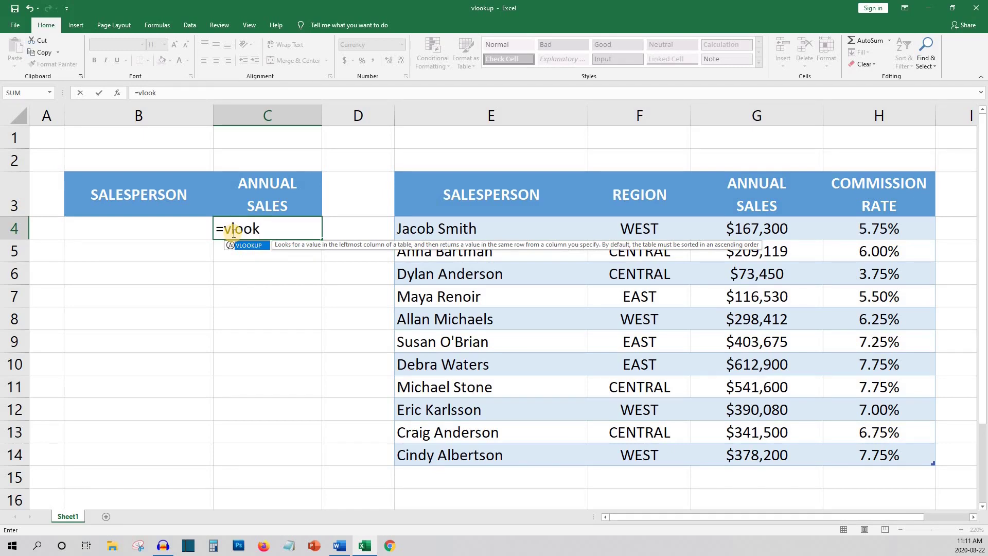
pyautogui.write('up(')
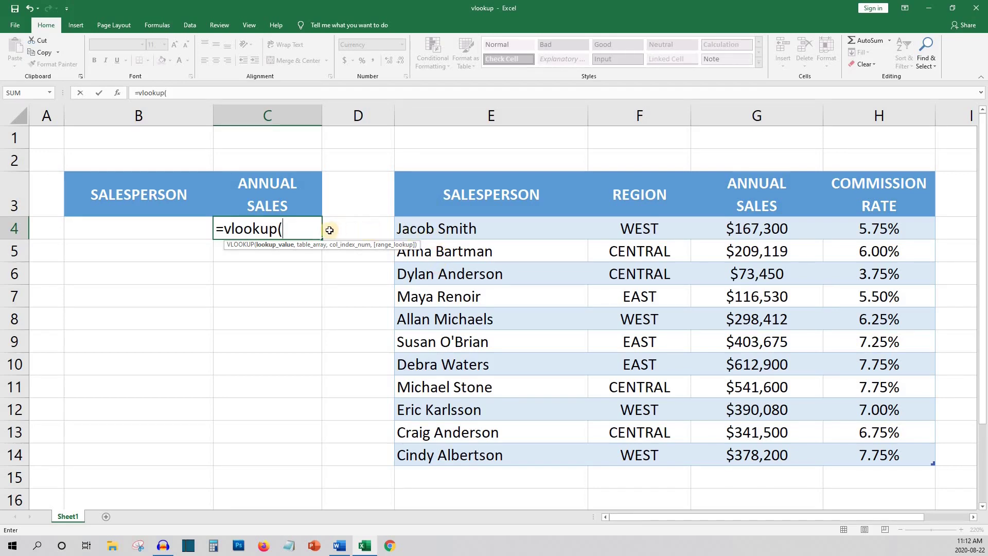
pyautogui.click(169, 230)
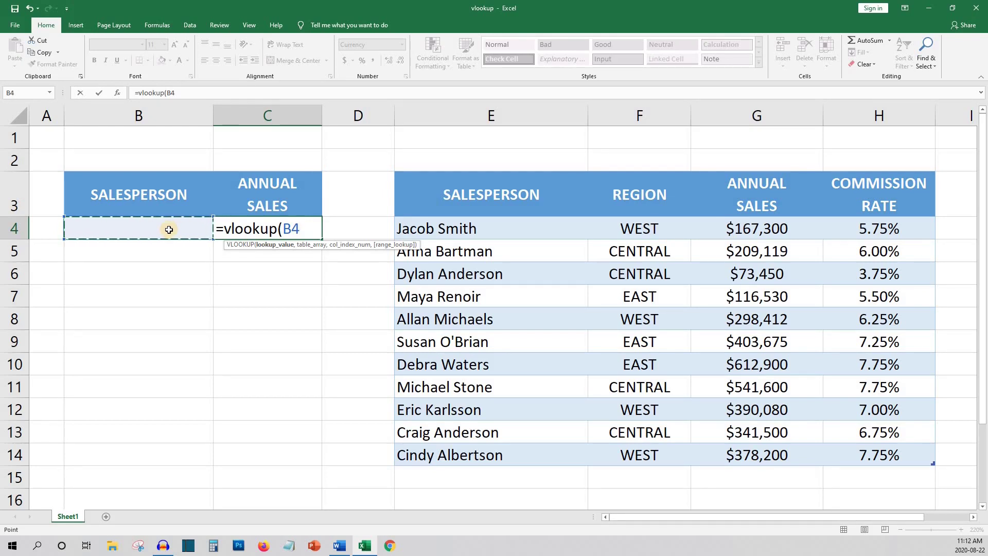
pyautogui.write(',')
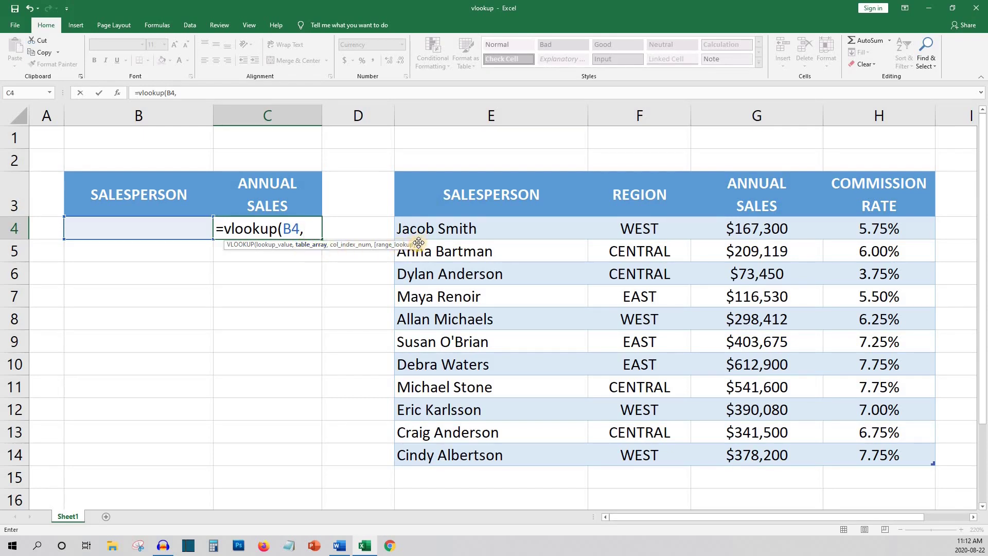
pyautogui.write('e3:h14')
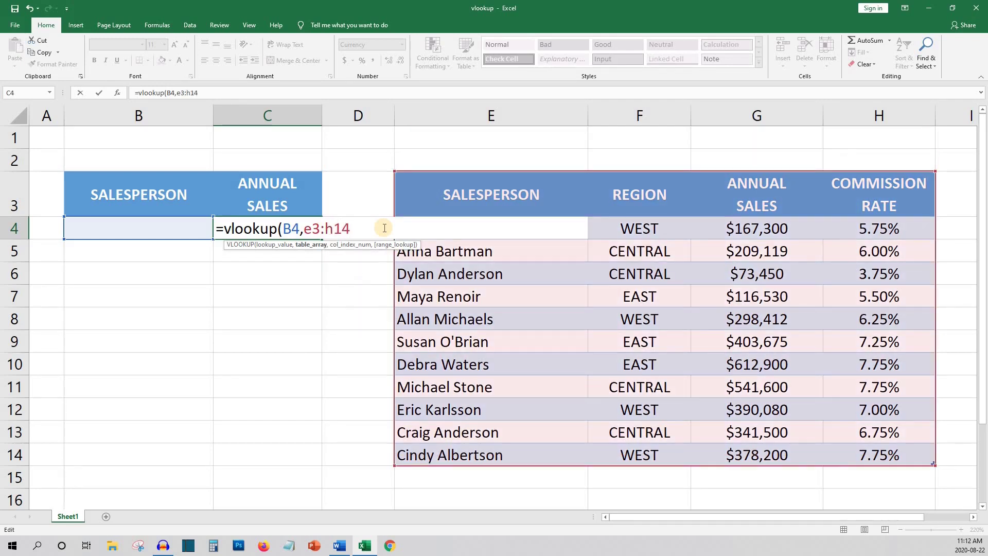
pyautogui.write(',')
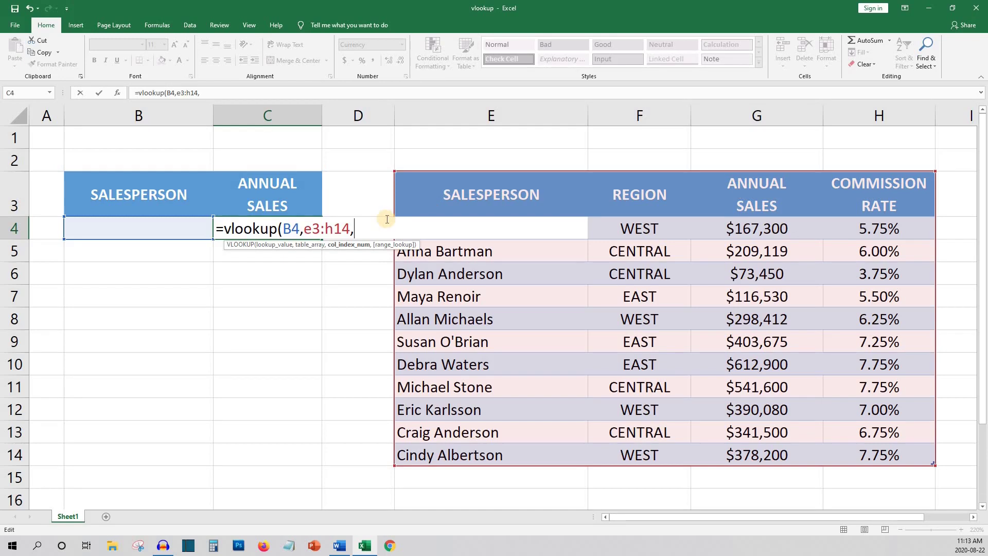
pyautogui.write('3,')
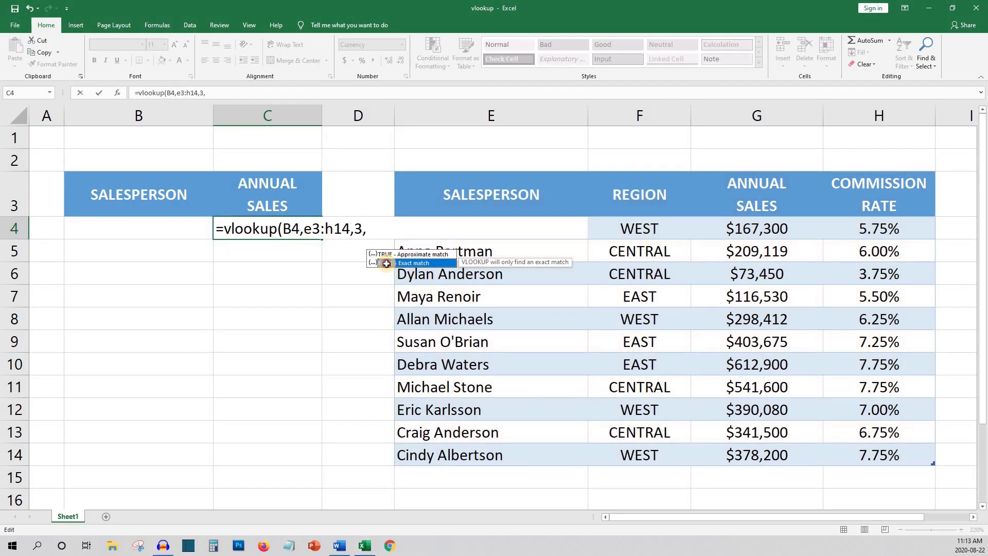
pyautogui.doubleClick(387, 259)
pyautogui.write(')')
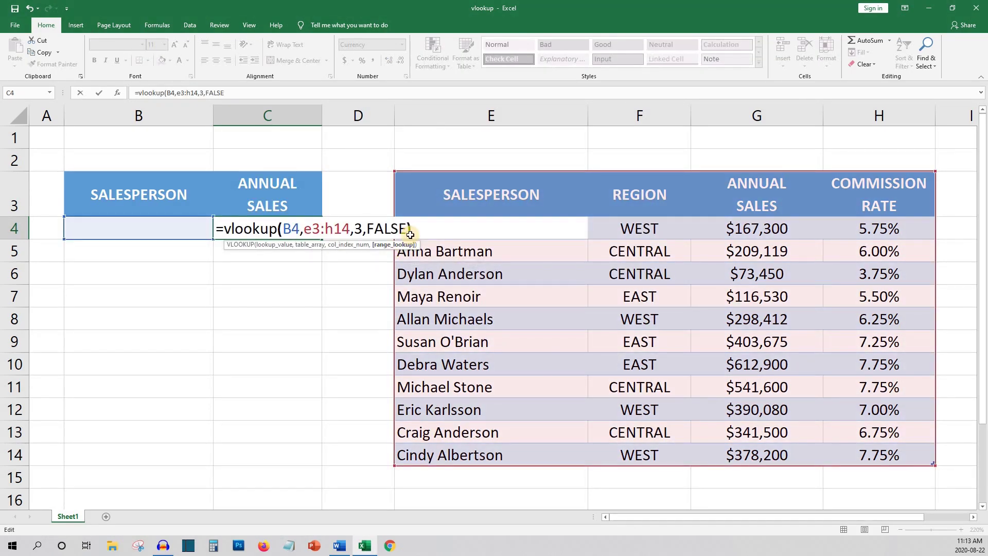
pyautogui.press('Return')
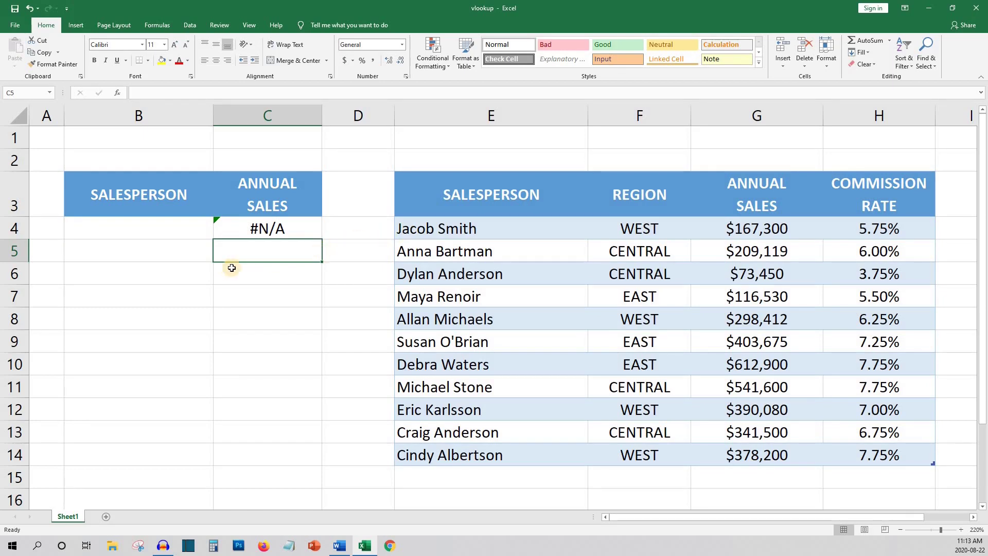
pyautogui.click(164, 234)
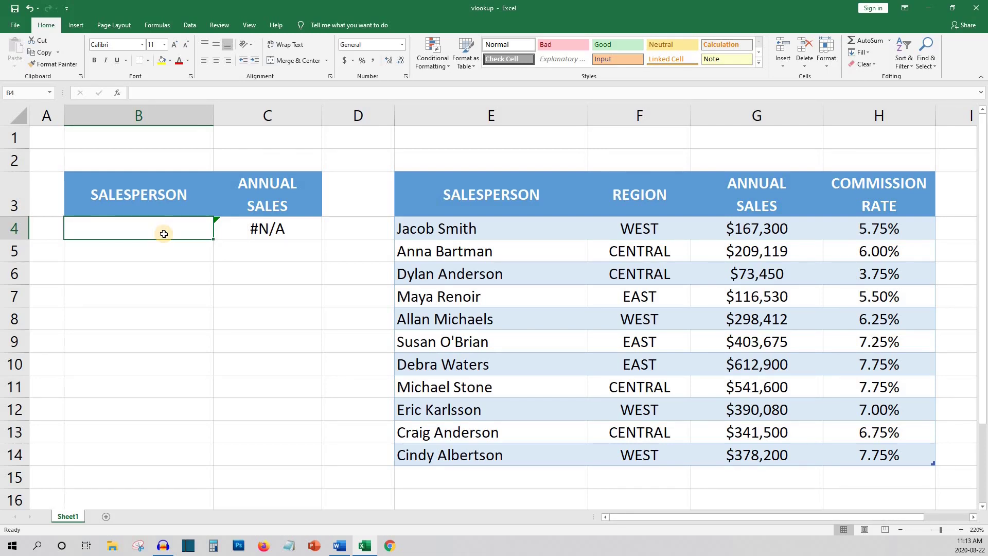
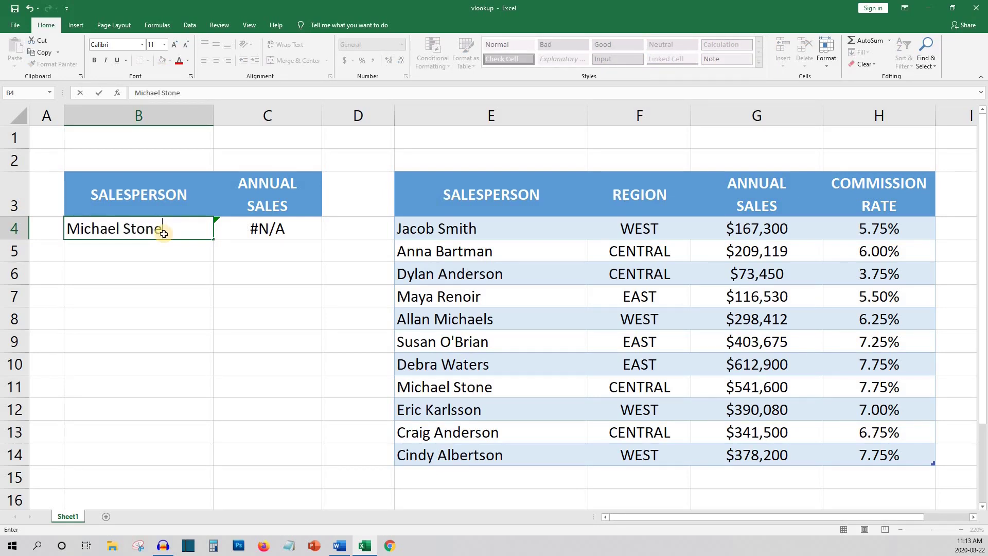
pyautogui.press('Return')
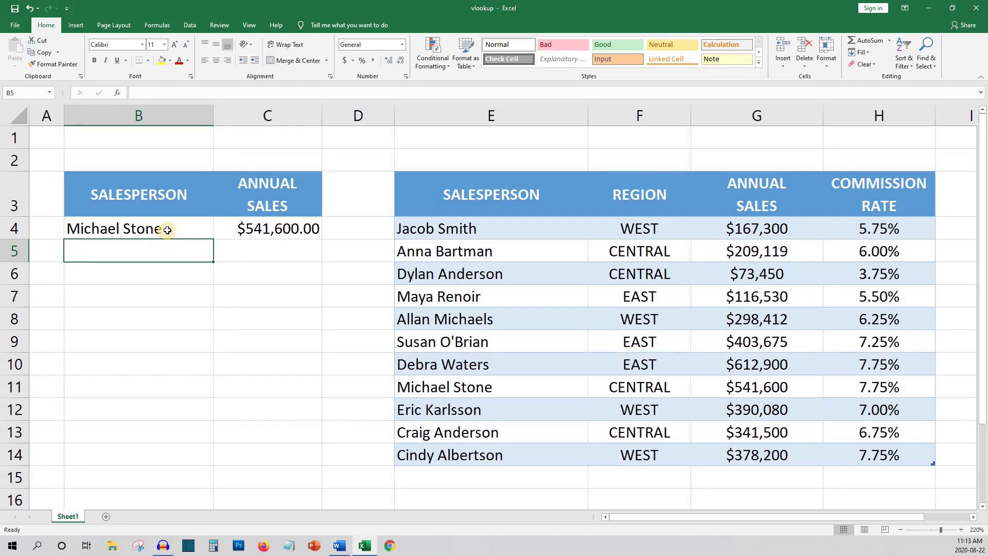
pyautogui.click(167, 230)
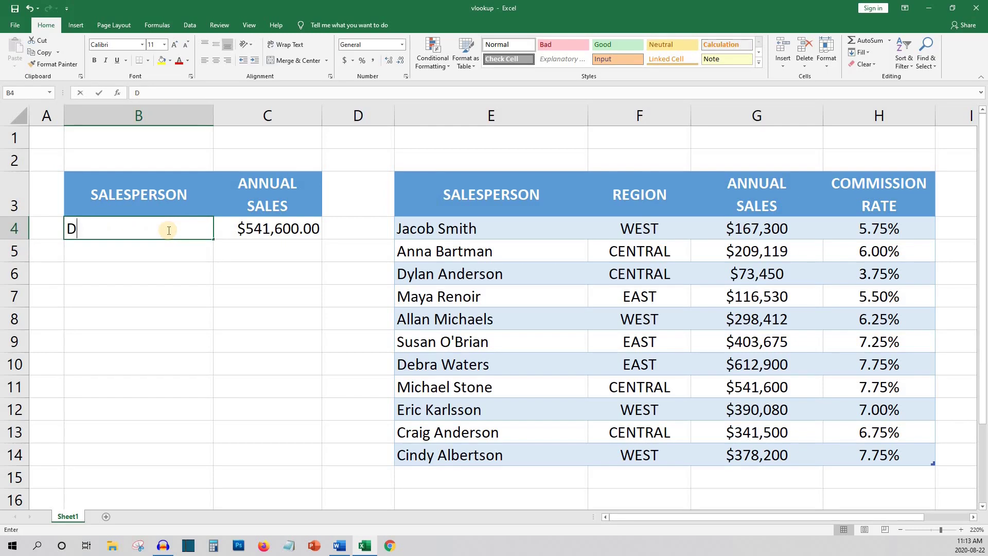
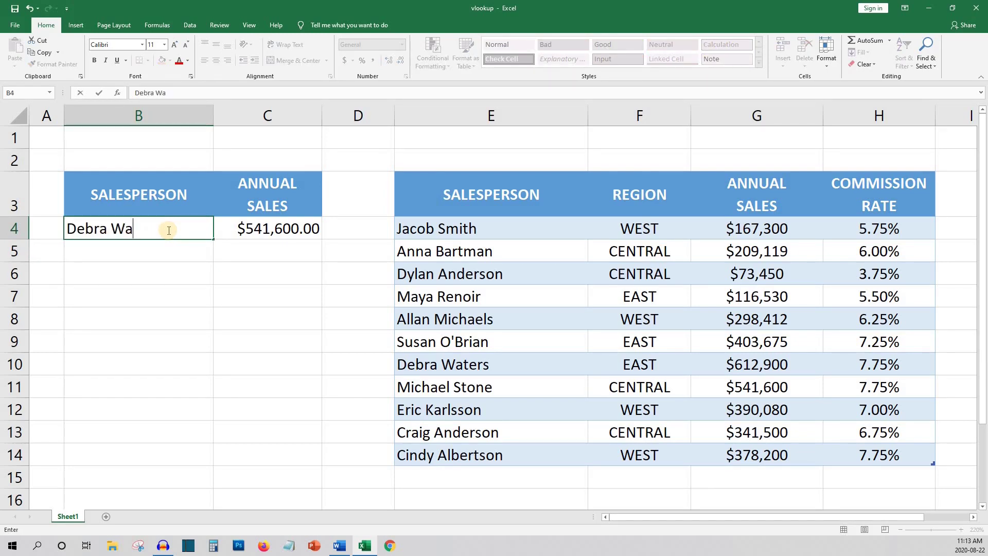
pyautogui.press('Return')
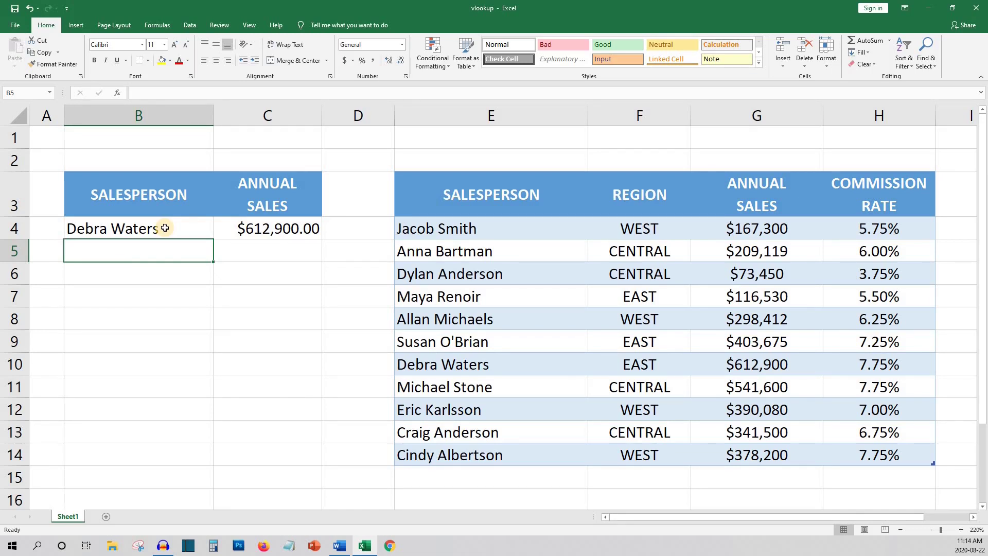
pyautogui.click(164, 228)
pyautogui.press('Delete')
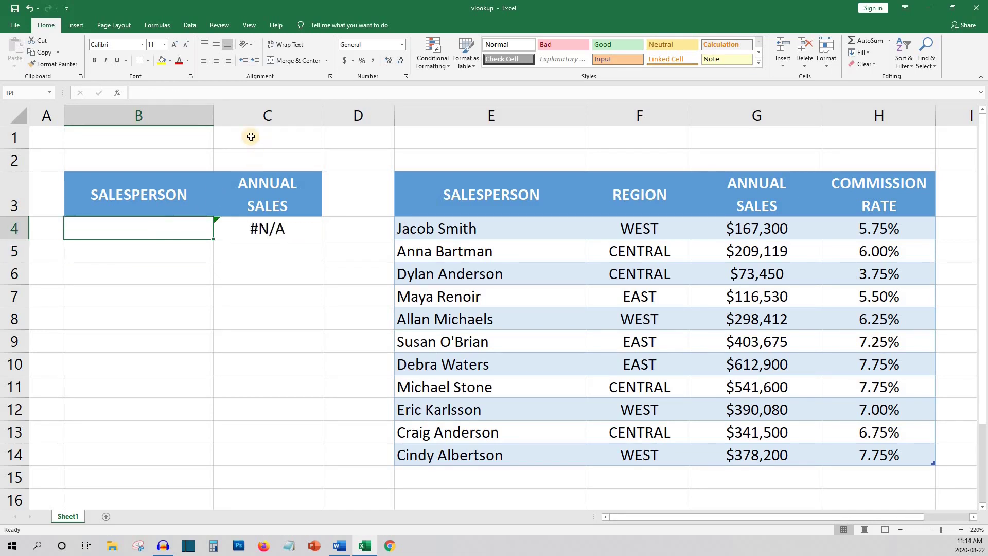
# - Give B4 List data validation with source =$E$4:$E$14
pyautogui.click(190, 26)
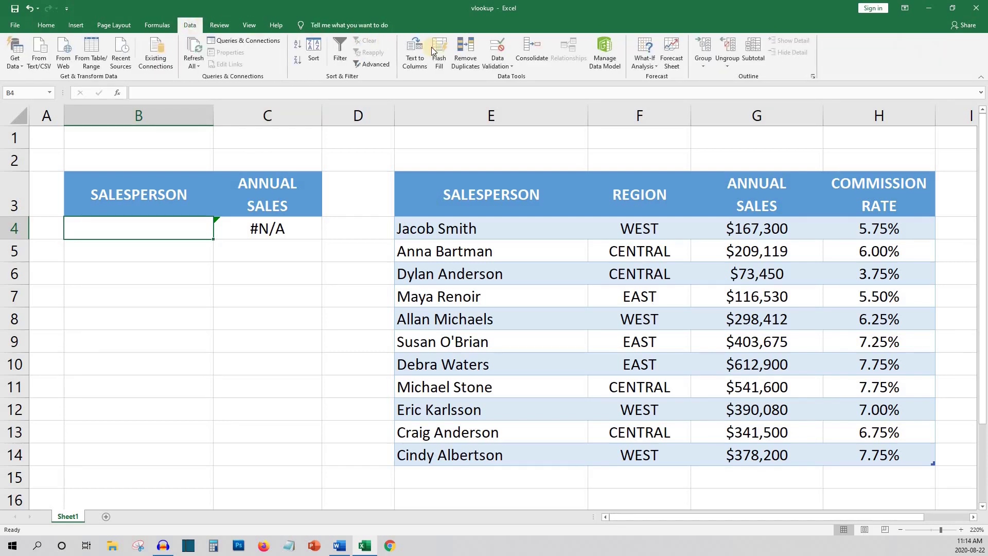
pyautogui.click(497, 64)
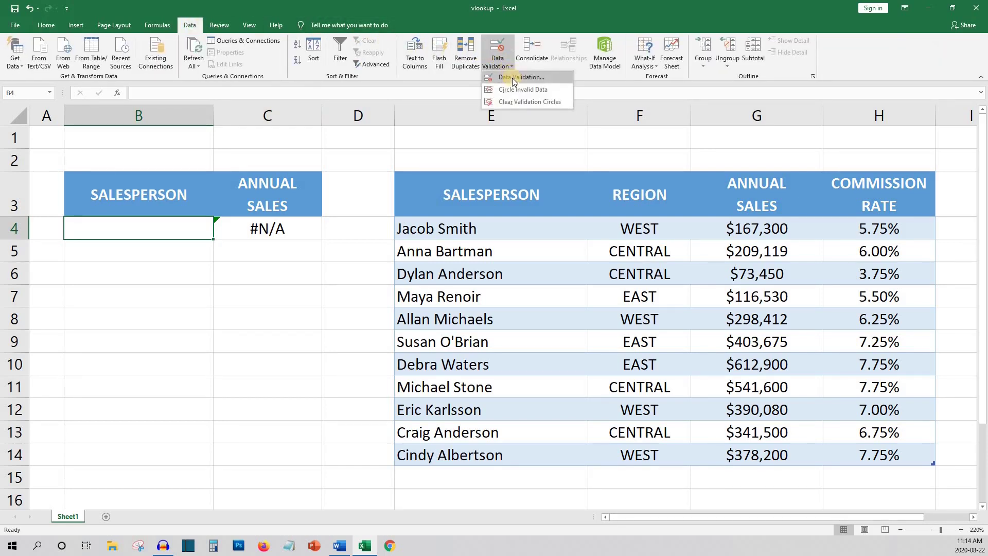
pyautogui.click(511, 77)
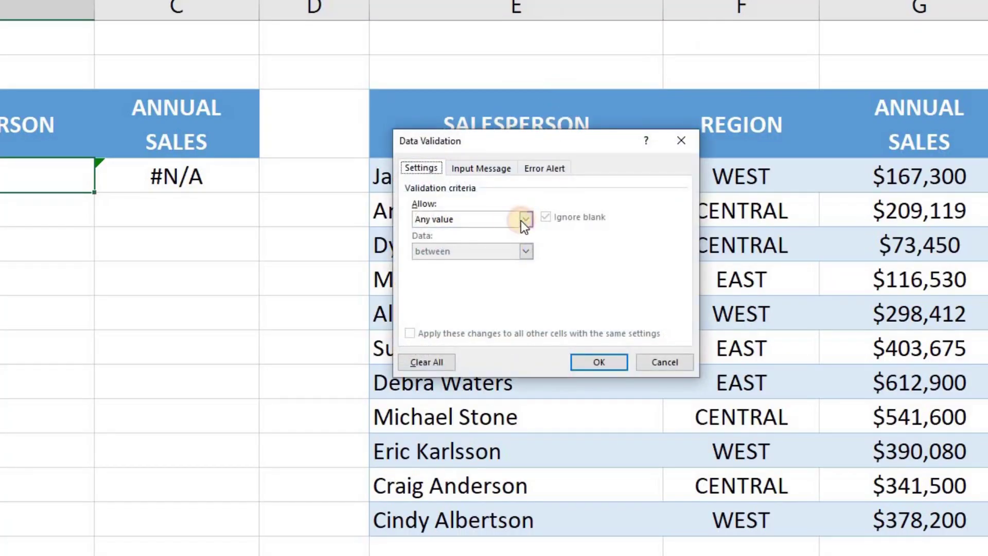
pyautogui.click(524, 218)
pyautogui.click(448, 262)
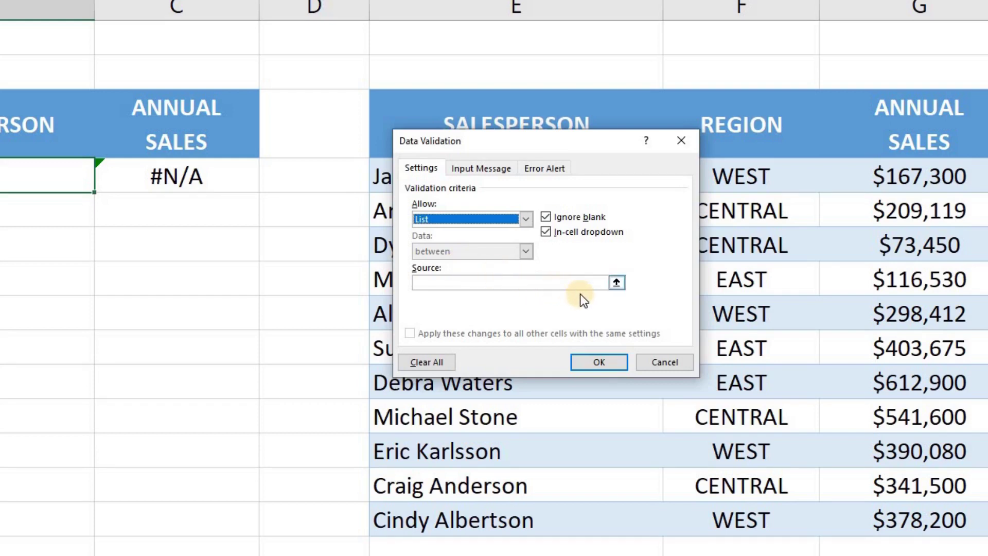
pyautogui.click(617, 283)
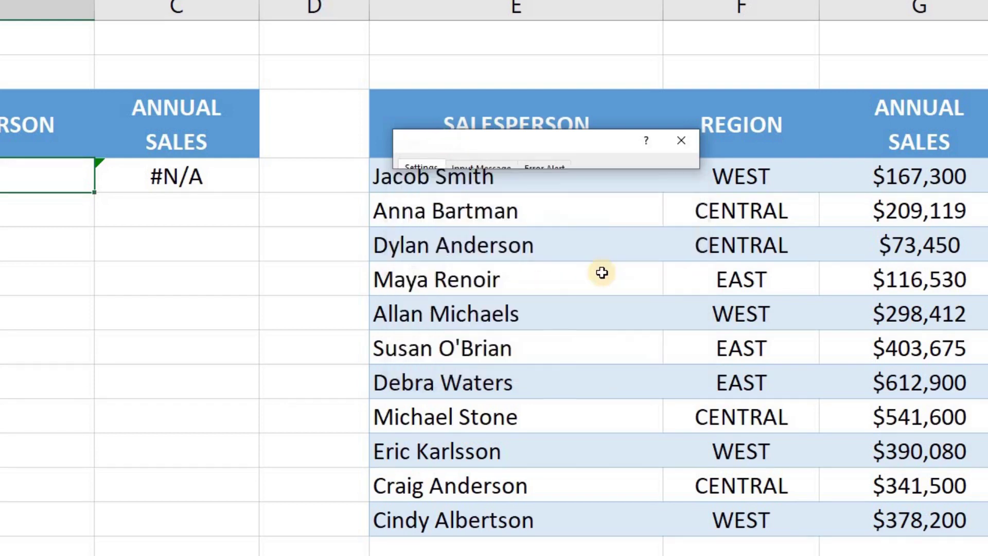
pyautogui.moveTo(420, 182); pyautogui.dragTo(492, 509)
pyautogui.press('Return')
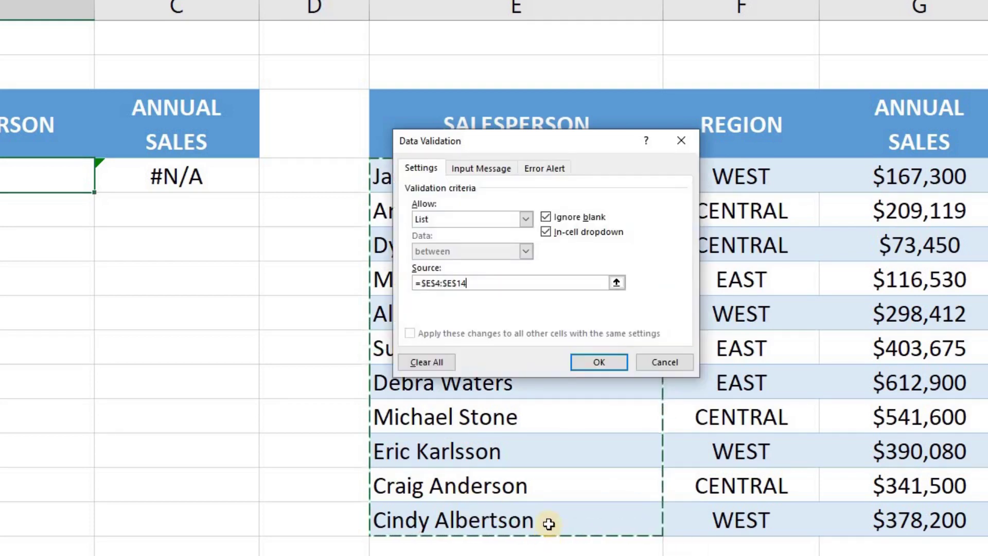
pyautogui.click(597, 362)
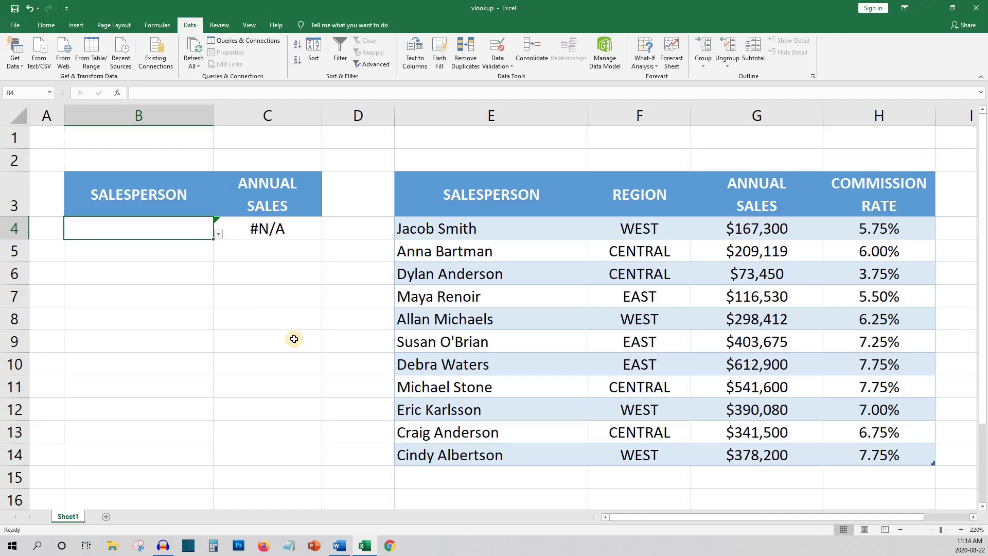
# - Try several salespeople from B4's dropdown, ending on one whose sales show $403,675.00
pyautogui.click(218, 236)
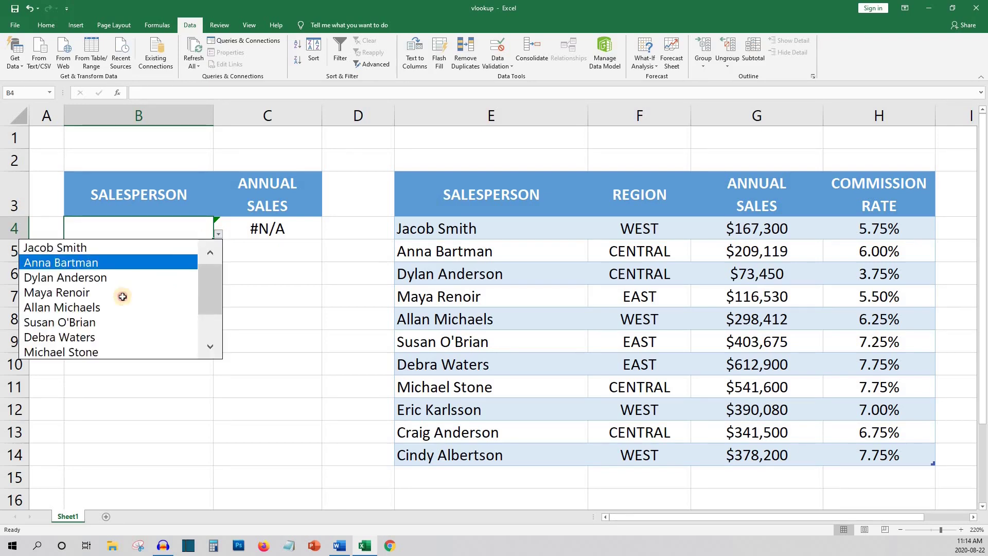
pyautogui.click(125, 292)
pyautogui.click(219, 235)
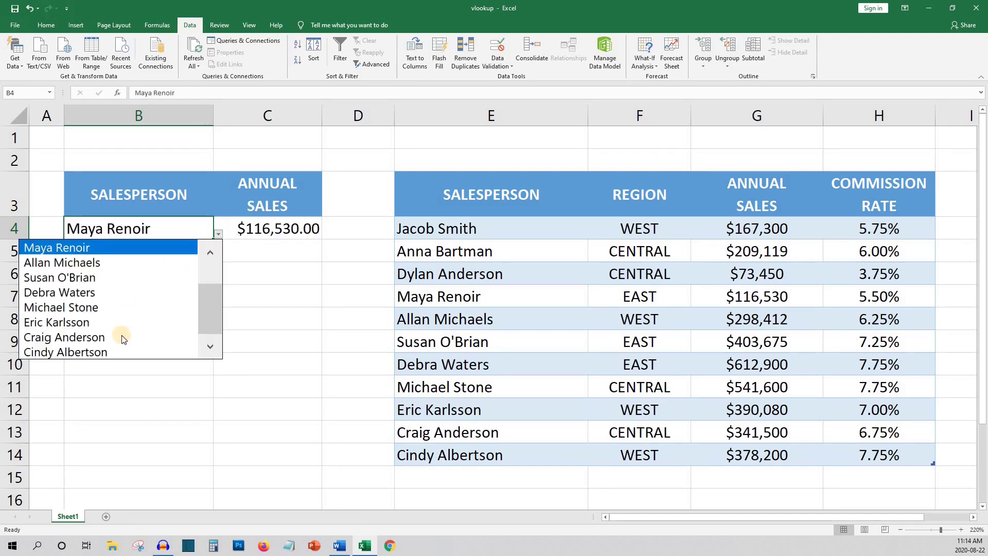
pyautogui.click(132, 337)
pyautogui.click(217, 236)
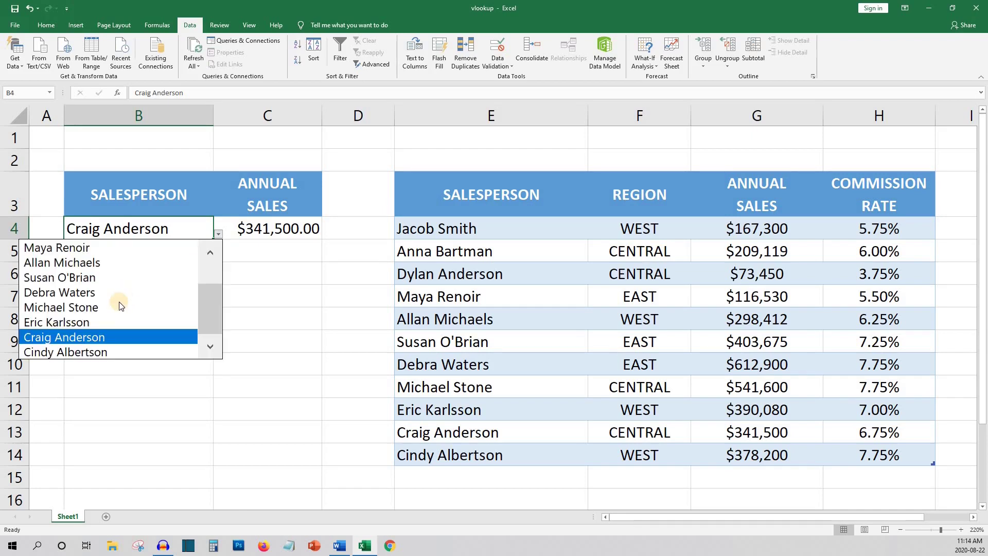
pyautogui.click(110, 278)
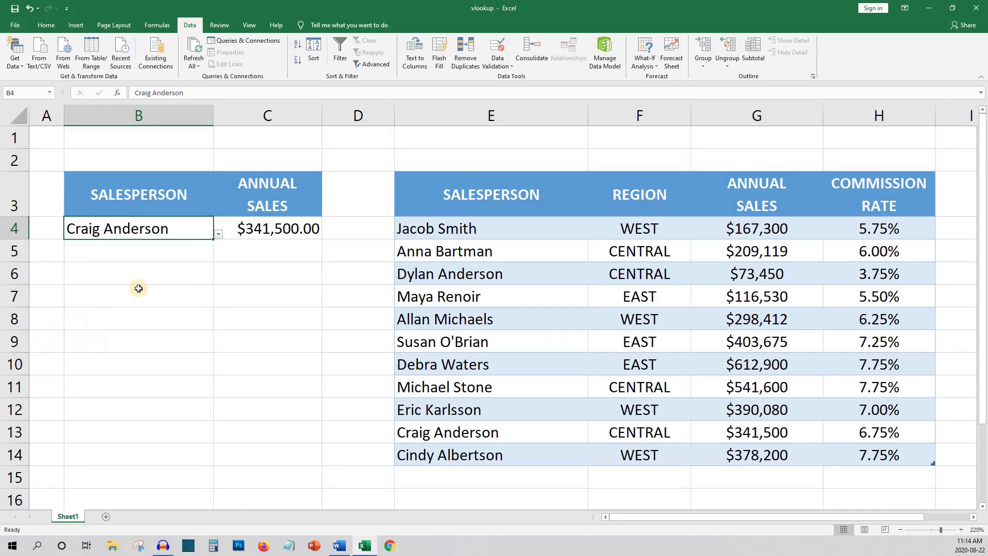
pyautogui.click(169, 293)
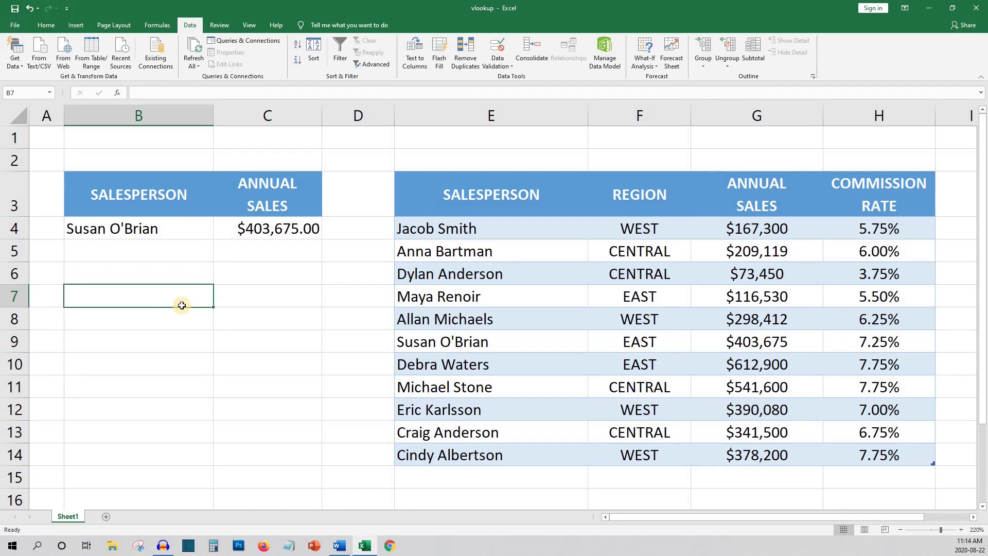